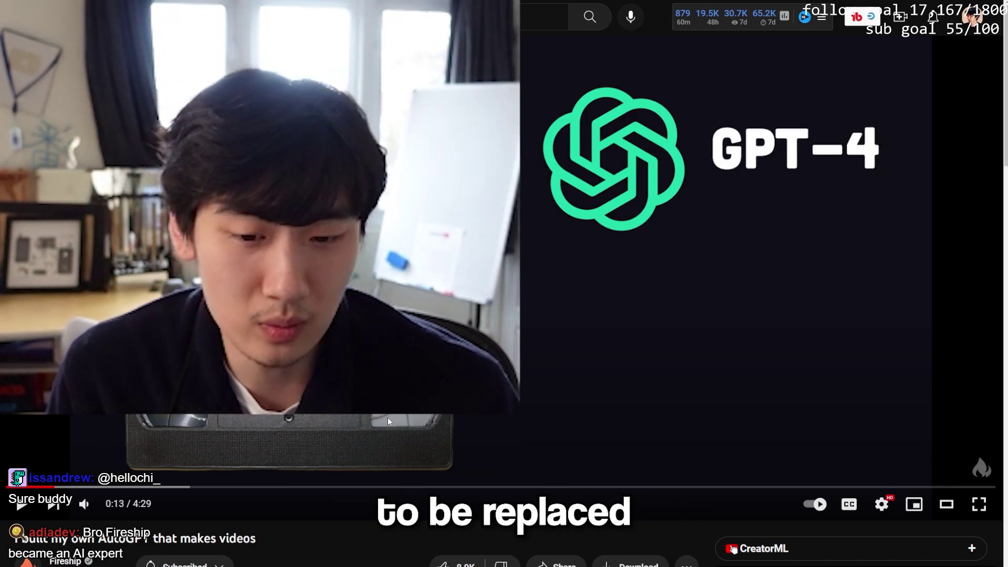
scroll(388, 417, "down", 2)
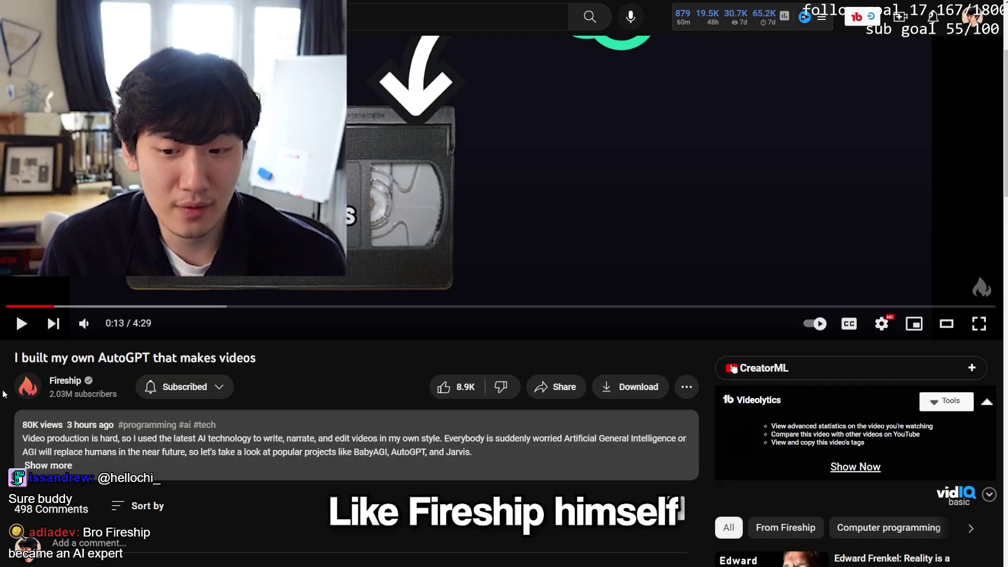
scroll(504, 315, "up", 2)
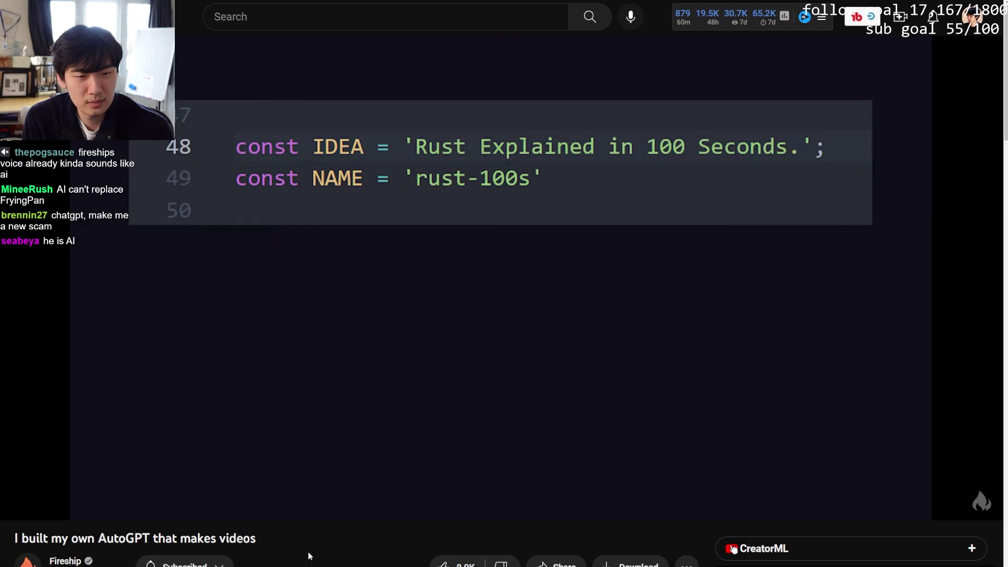
Pause the AutoGPT video on the code scene, toggle playback, and resume it
left_click(604, 200)
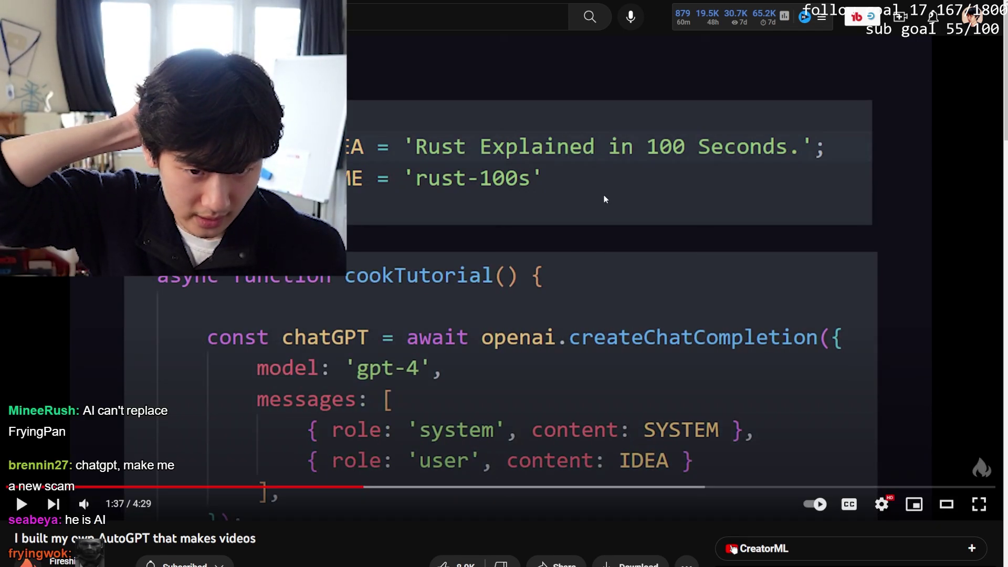
left_click(602, 196)
left_click(529, 393)
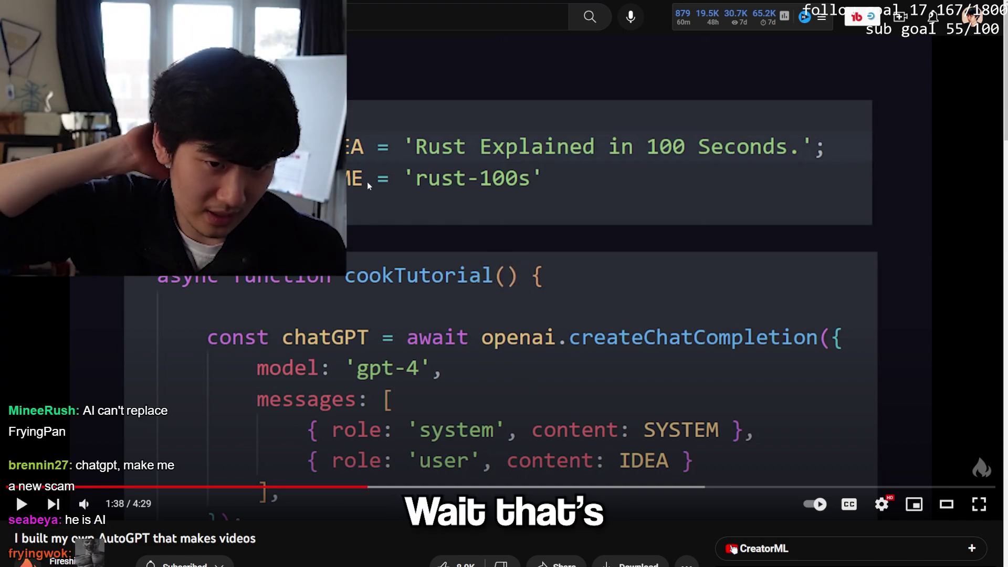
left_click(509, 316)
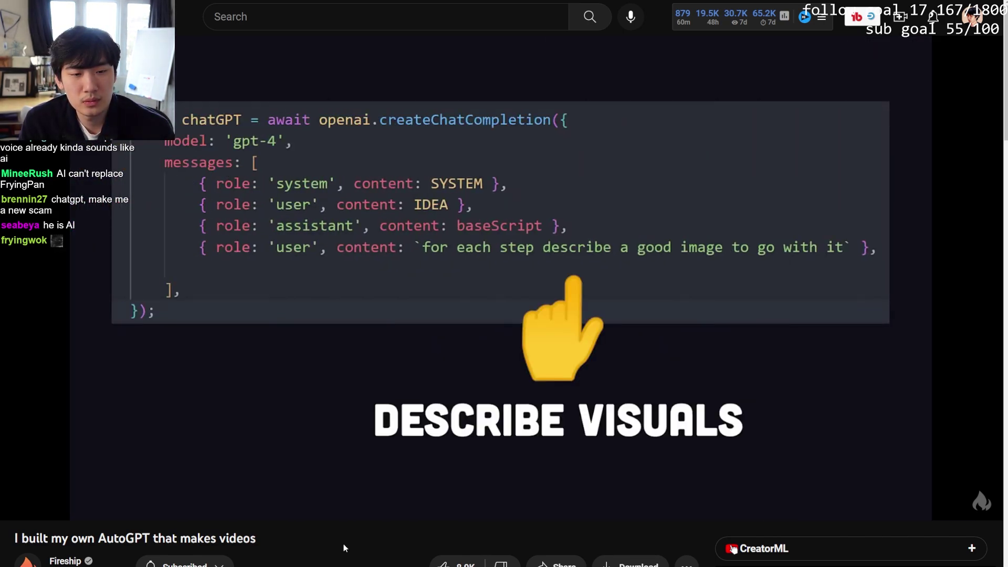
Pause on the describe-visuals code, resume, then reach the rust-100s write-access file list
key("space")
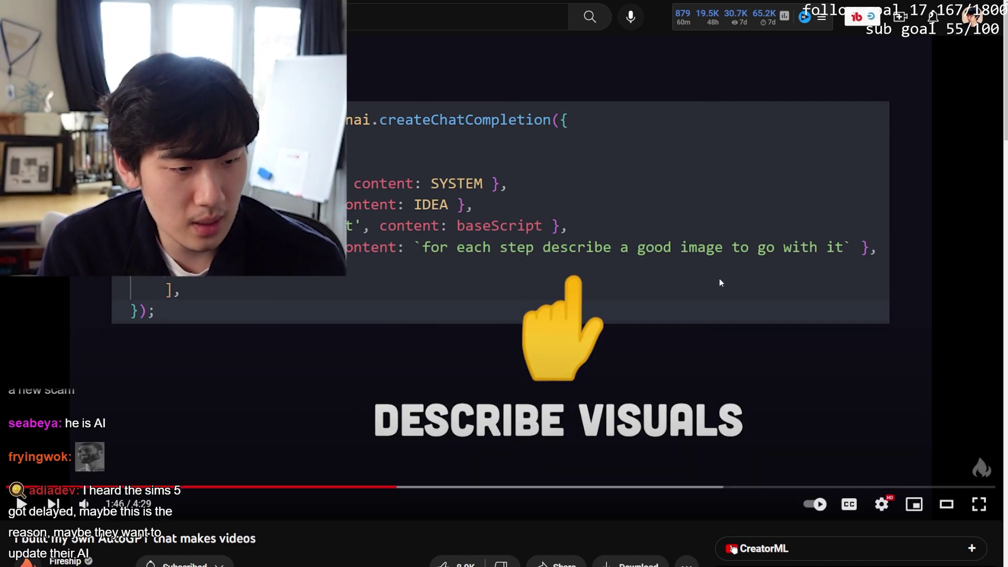
key("space")
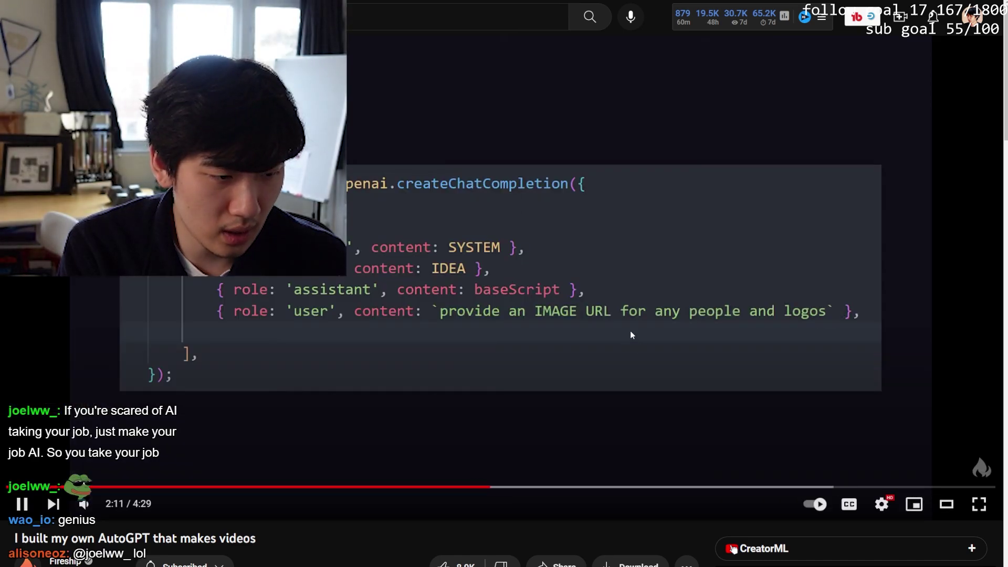
left_click(630, 331)
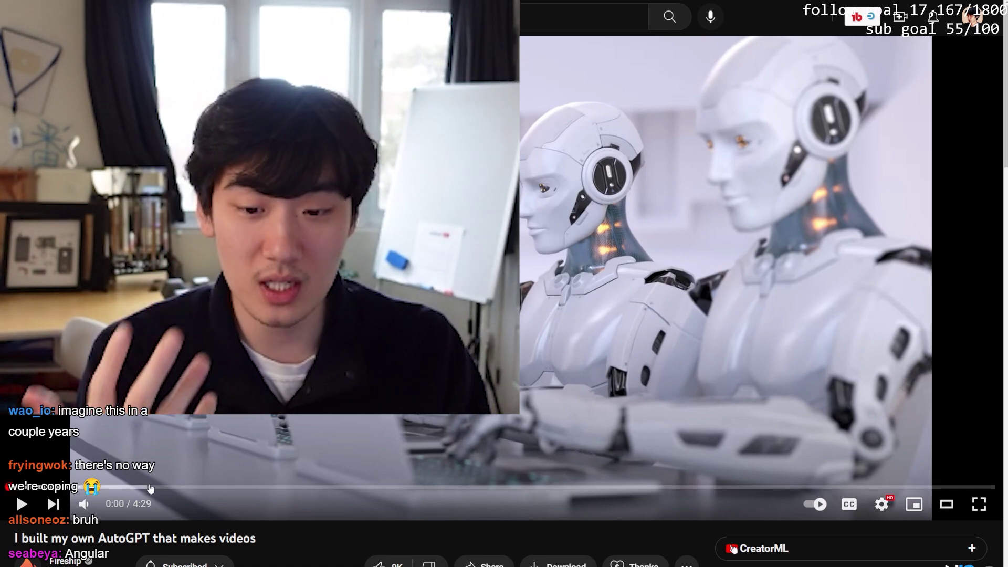
left_click(154, 486)
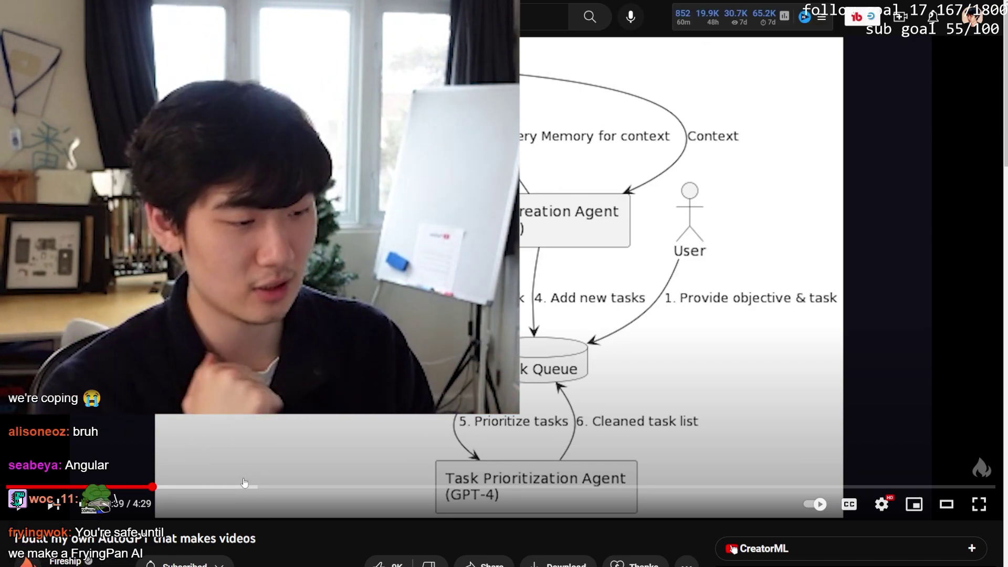
scroll(244, 483, "down", 5)
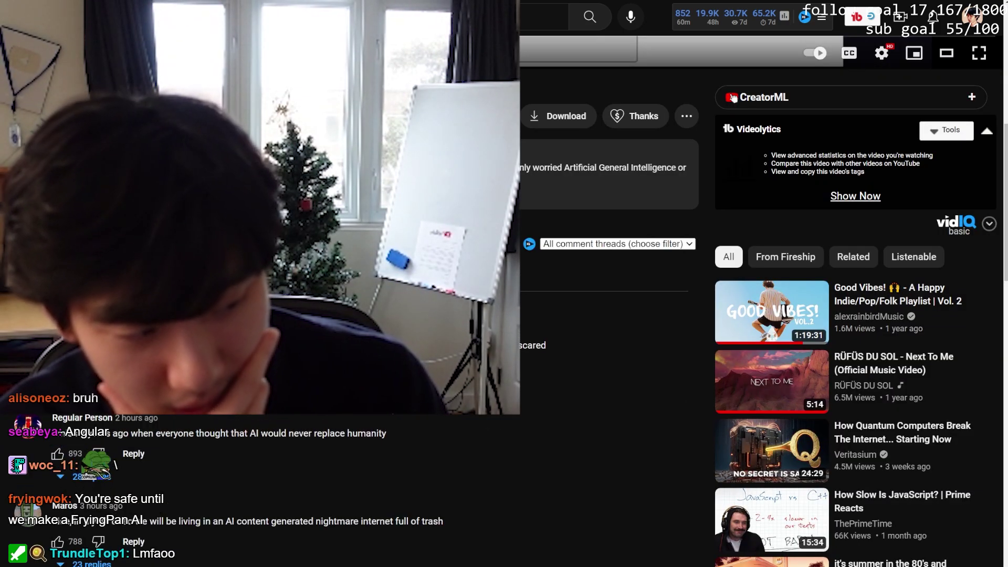
scroll(504, 315, "down", 4)
left_click_drag(164, 205, 224, 205)
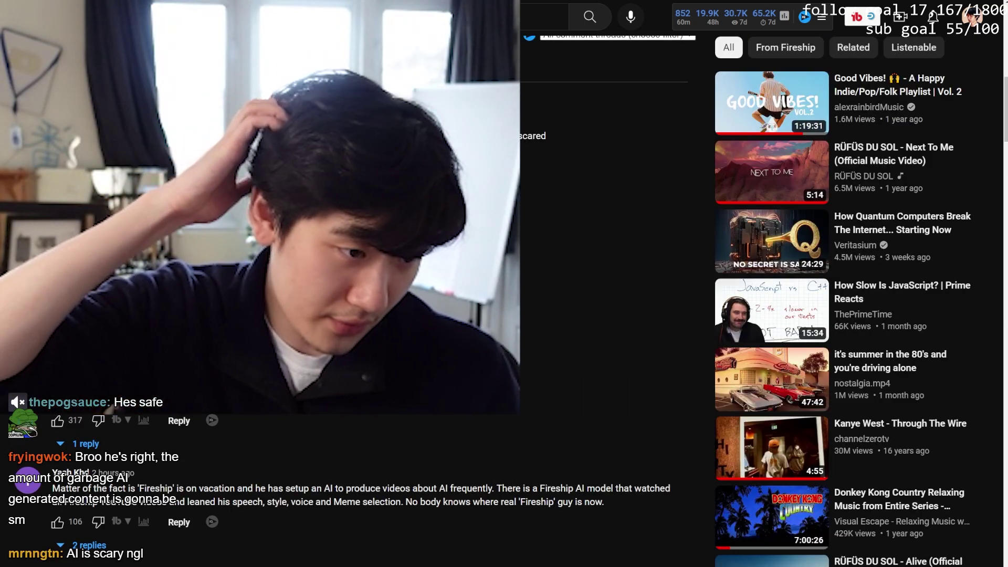
scroll(315, 536, "up", 10)
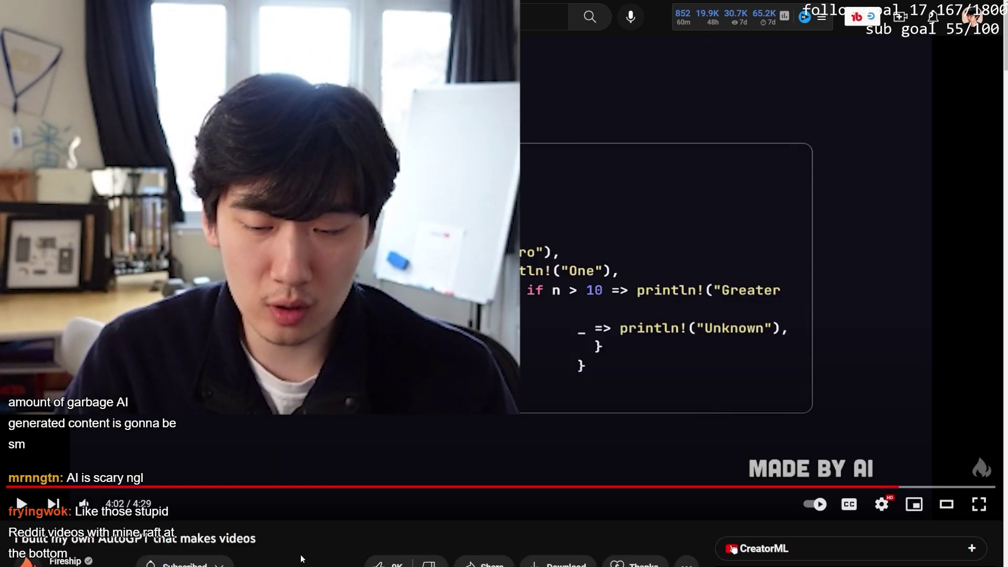
scroll(299, 536, "down", 5)
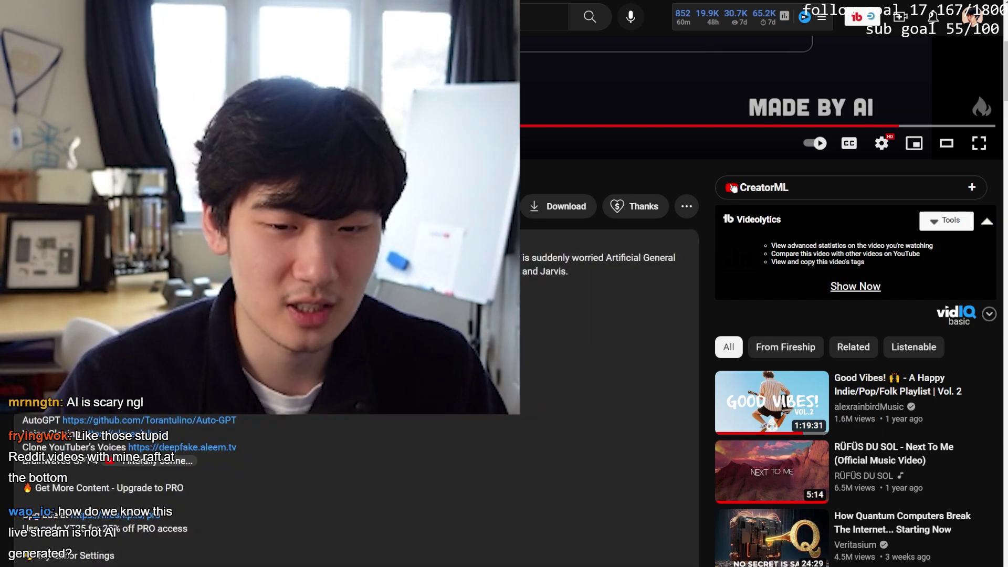
scroll(756, 315, "down", 5)
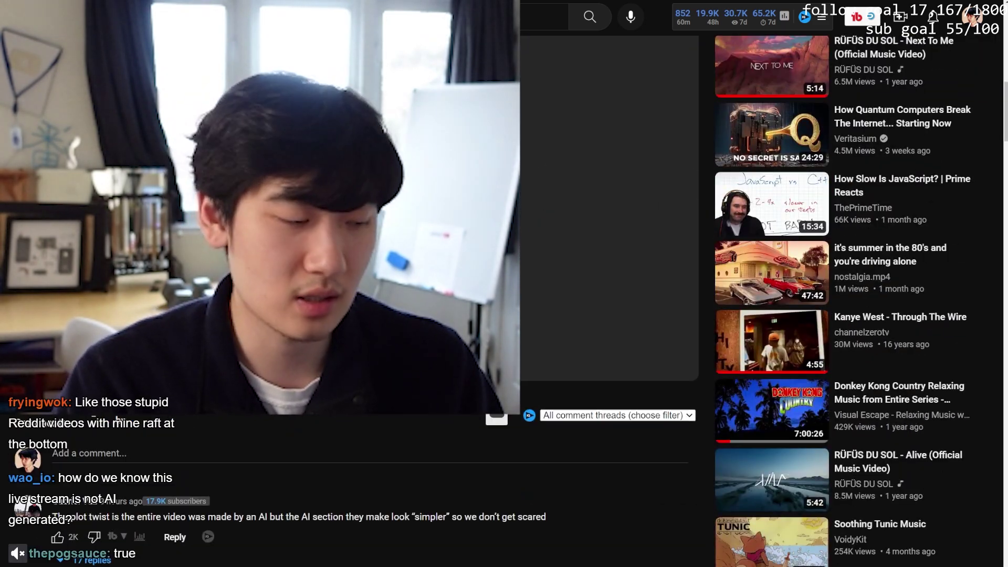
scroll(756, 315, "up", 5)
scroll(756, 315, "down", 3)
scroll(756, 315, "up", 1)
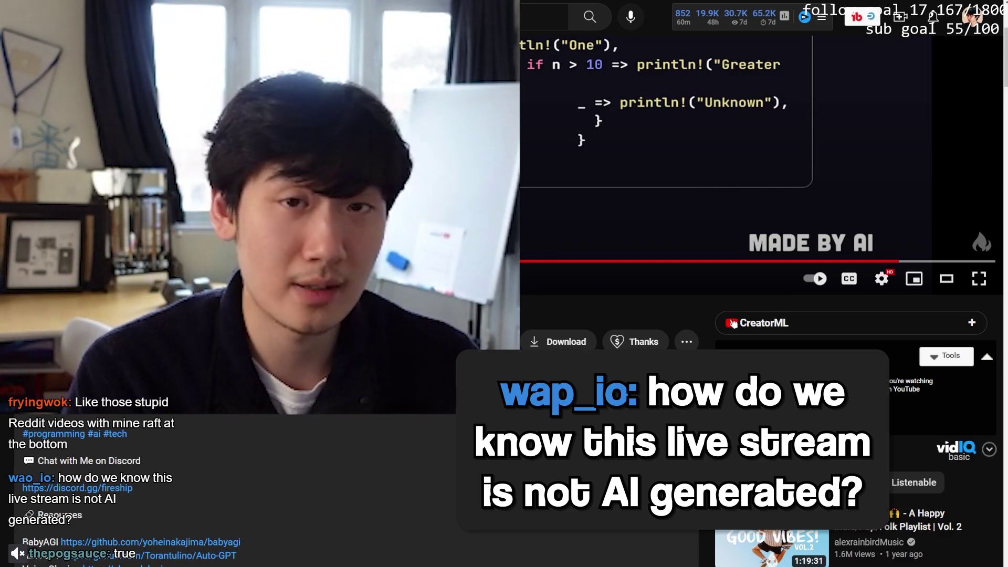
scroll(732, 323, "down", 5)
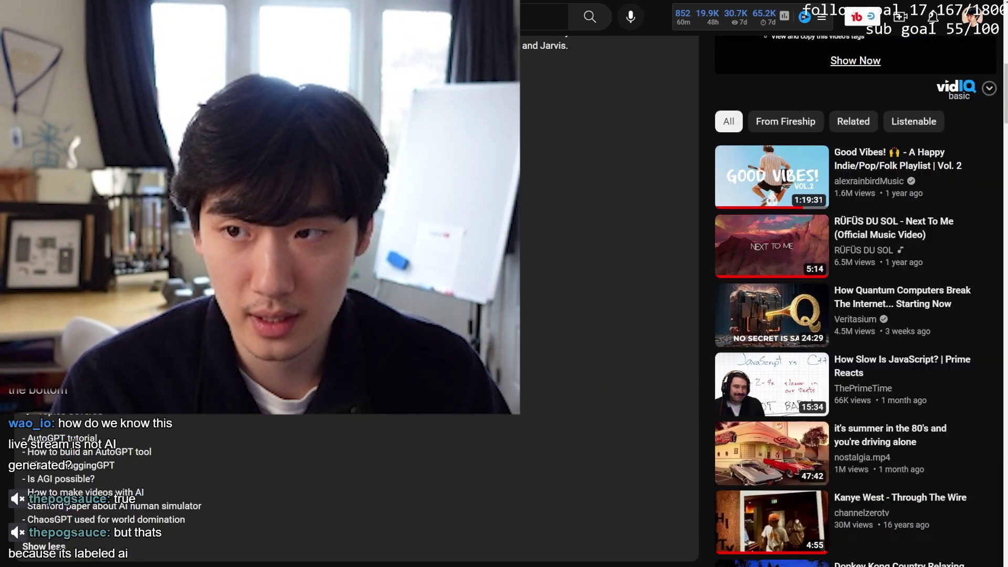
scroll(854, 316, "down", 4)
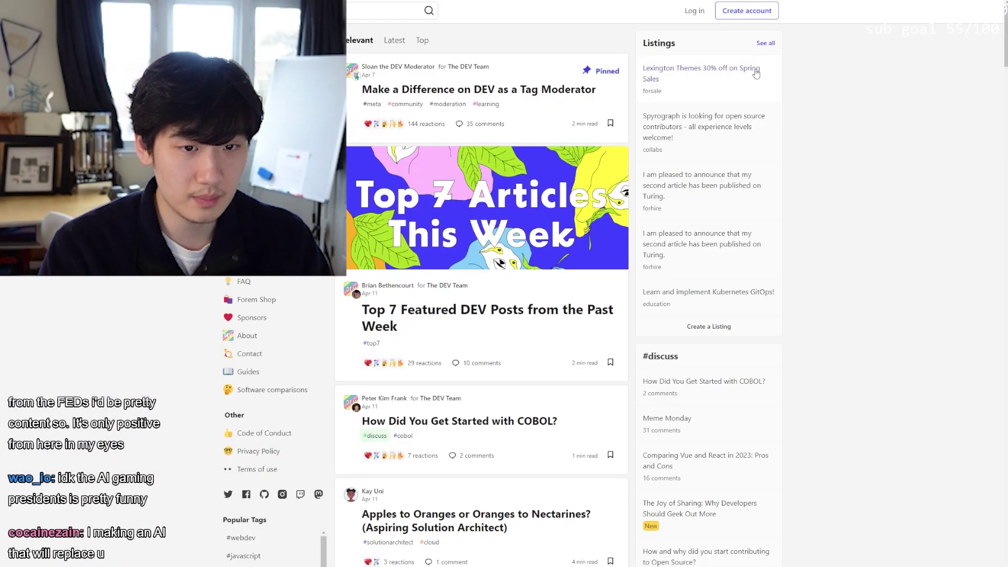
scroll(754, 73, "down", 3)
scroll(500, 262, "up", 3)
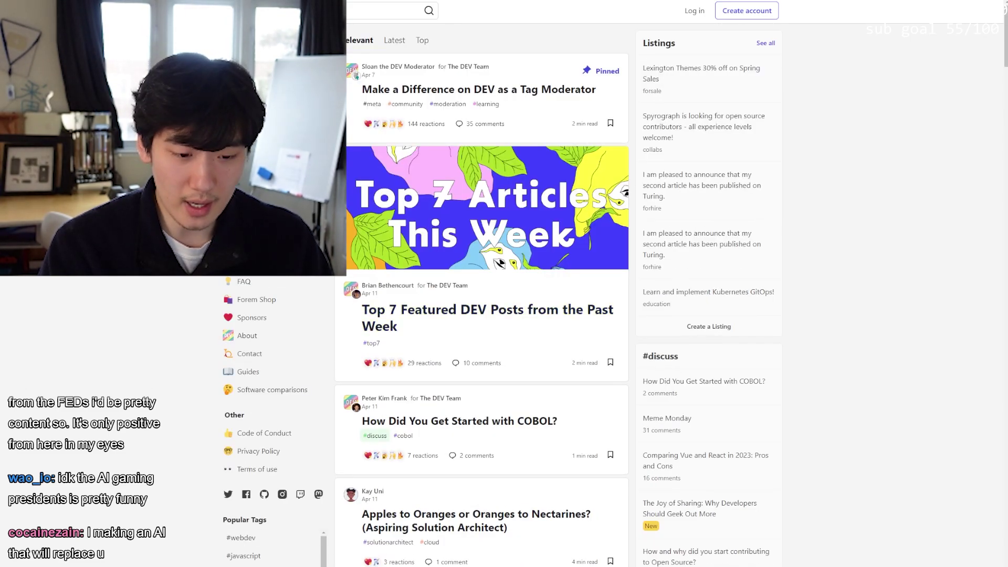
scroll(400, 261, "down", 5)
scroll(519, 322, "down", 5)
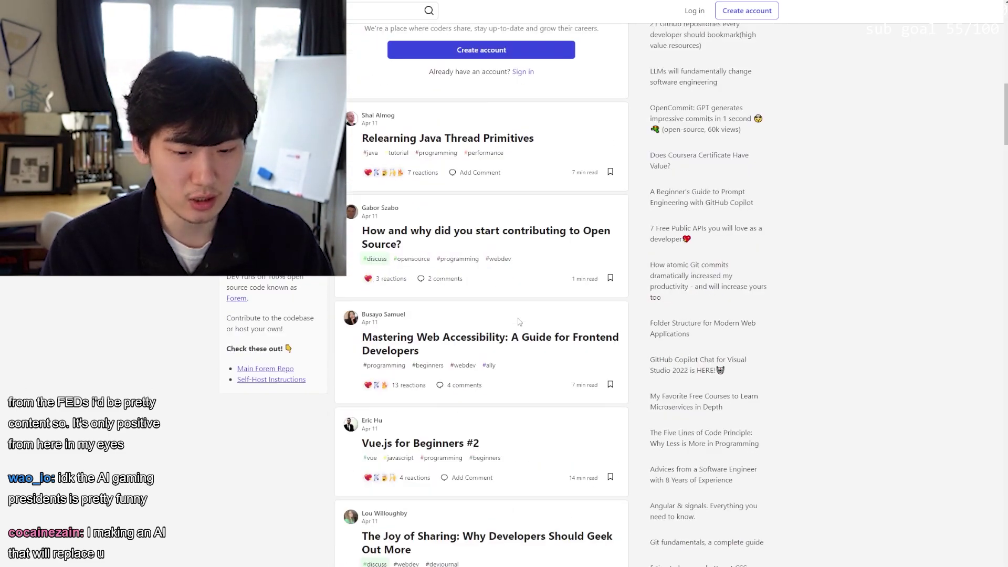
scroll(519, 322, "up", 5)
scroll(676, 270, "up", 3)
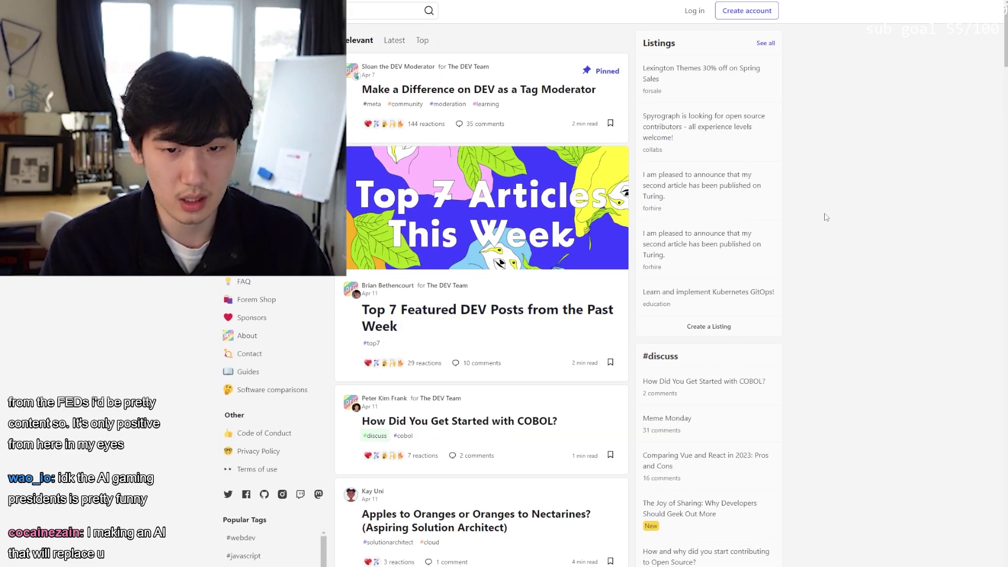